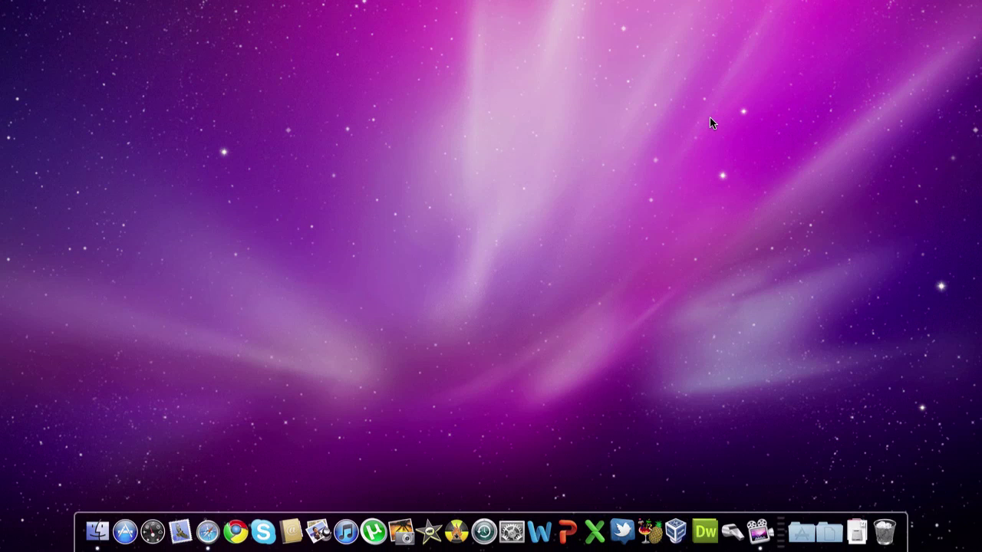
left_click(800, 537)
left_click(798, 533)
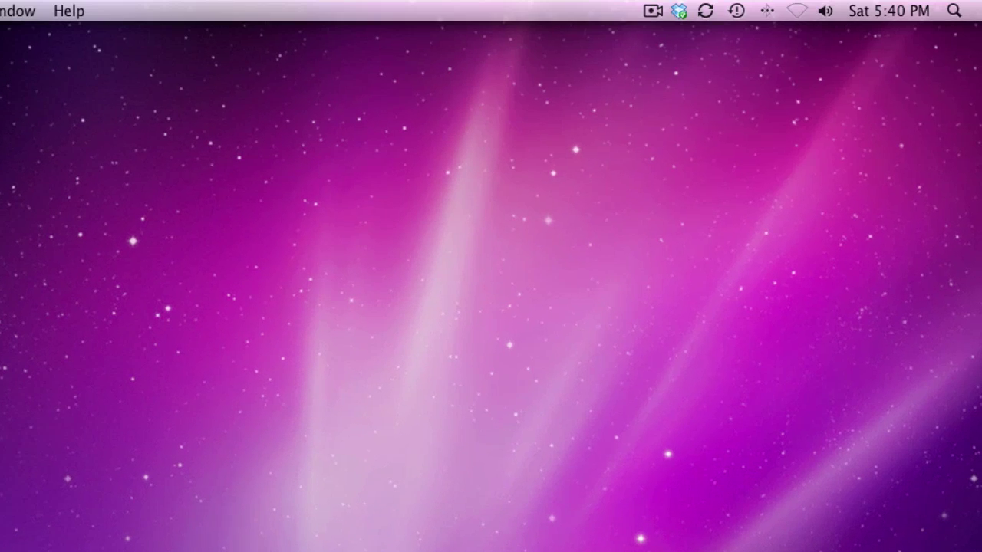
scroll(484, 422, "down", 3)
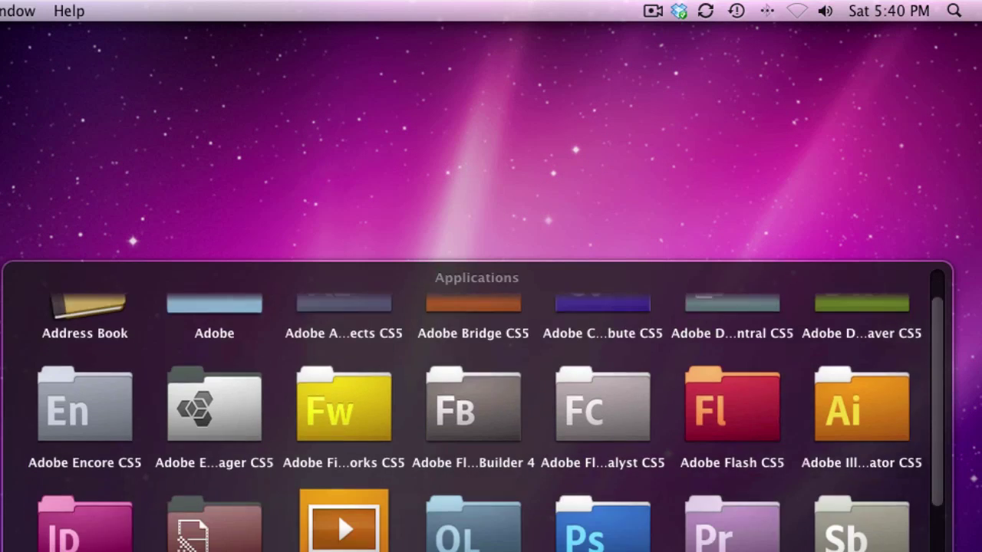
key("Escape")
- Search the Mac for "refi" and launch Refinery
key("super+space")
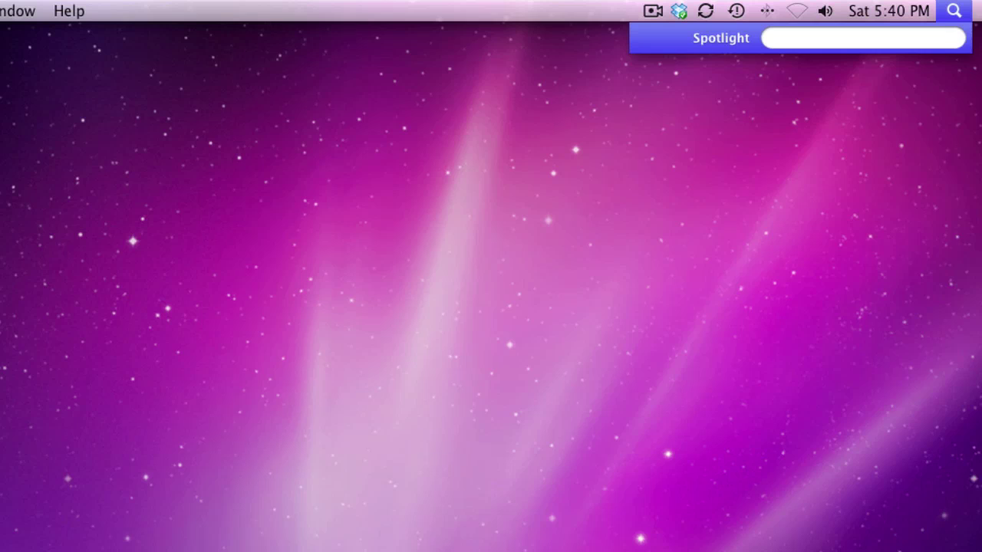
type("refi")
key("Return")
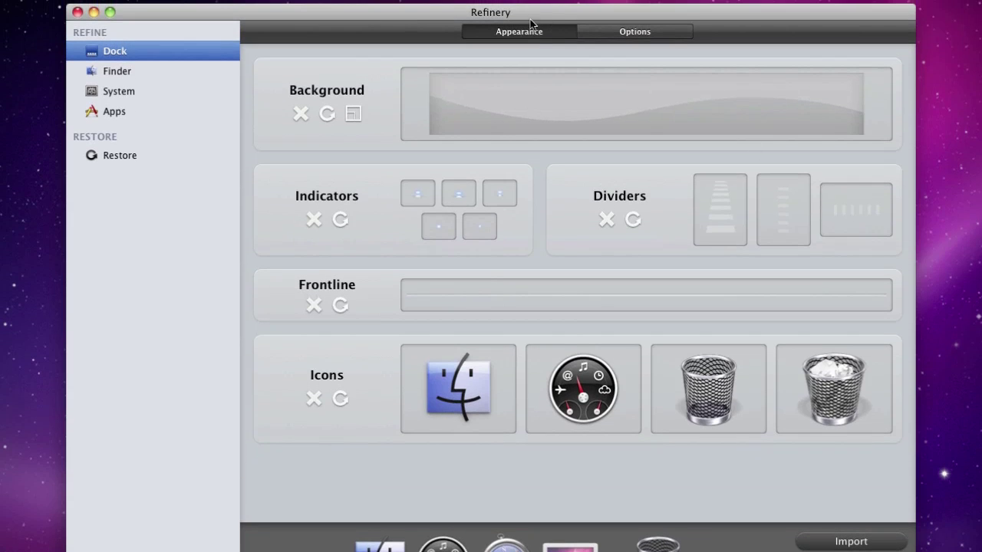
left_click_drag(524, 12, 521, 12)
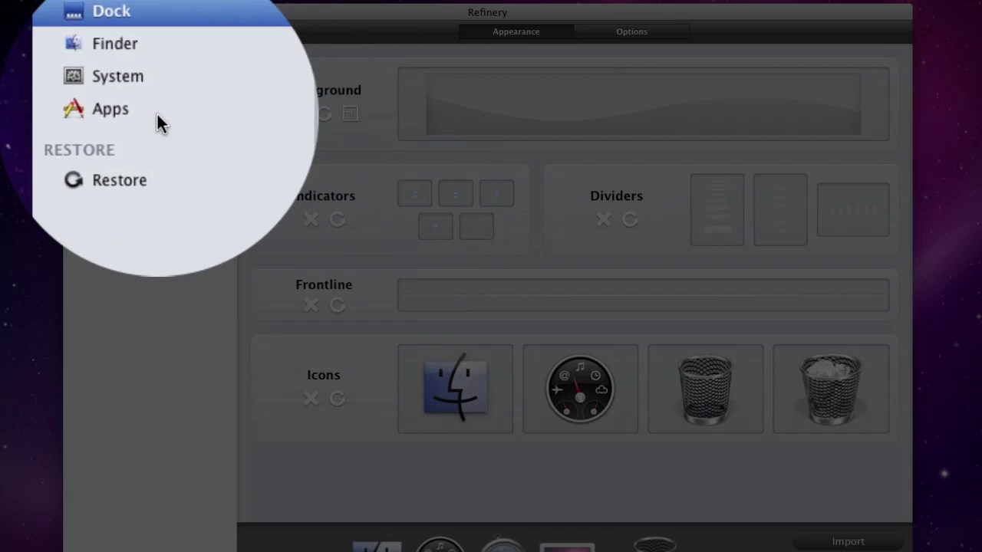
- Look through Refinery's Restore, System and Finder sections and return to the Dock section
left_click(145, 179)
left_click(138, 92)
left_click(136, 71)
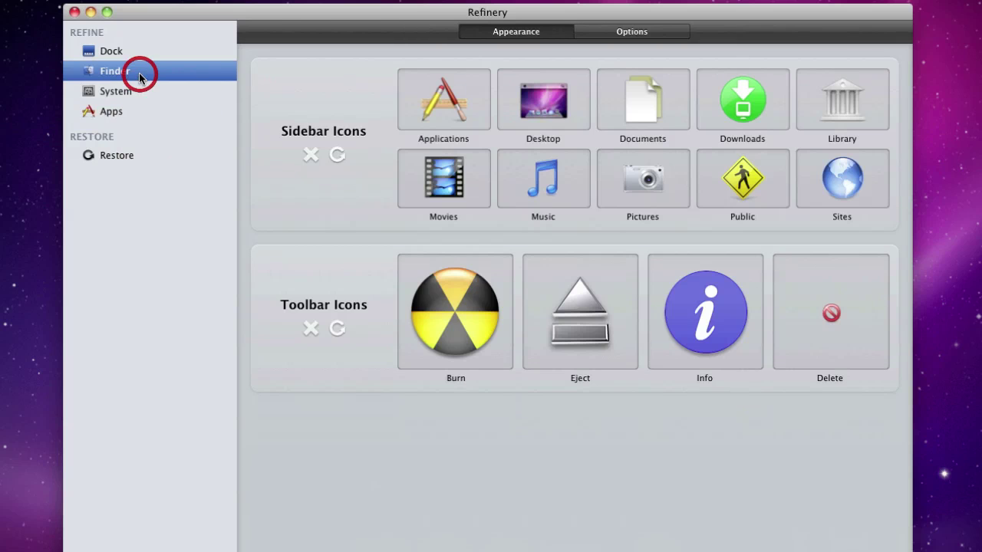
left_click(138, 52)
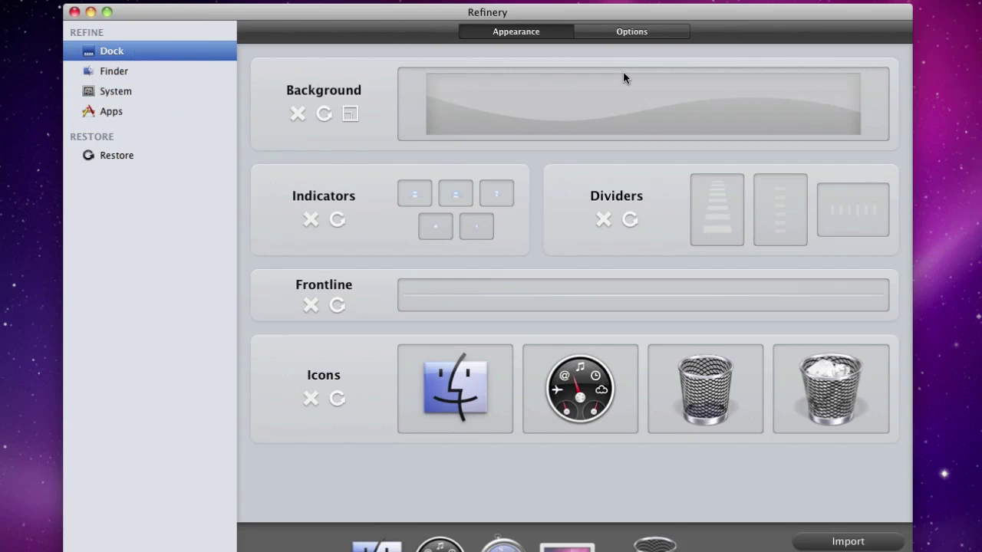
left_click(167, 52)
- Set the Dock's positioning style to 3D Glass Dock and apply the change
left_click(620, 31)
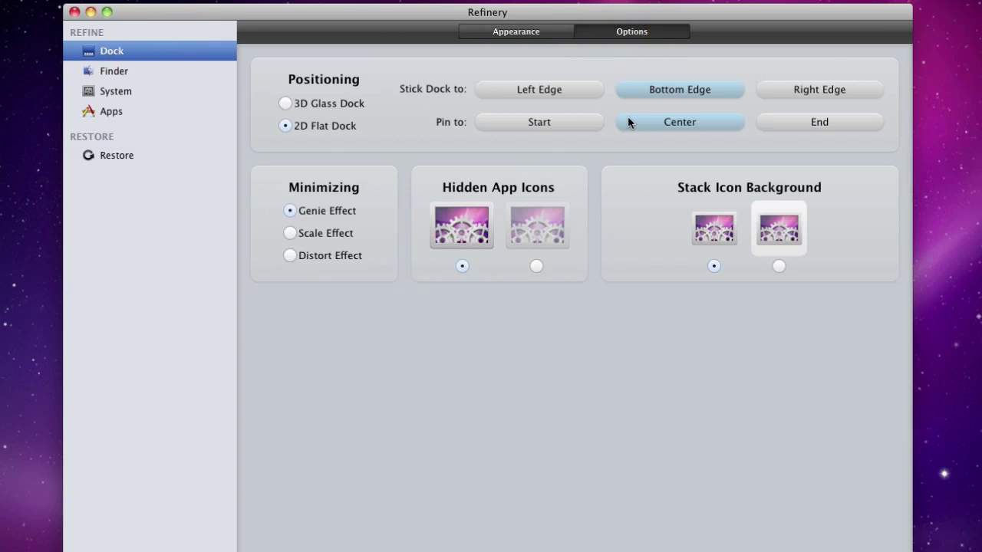
left_click(290, 102)
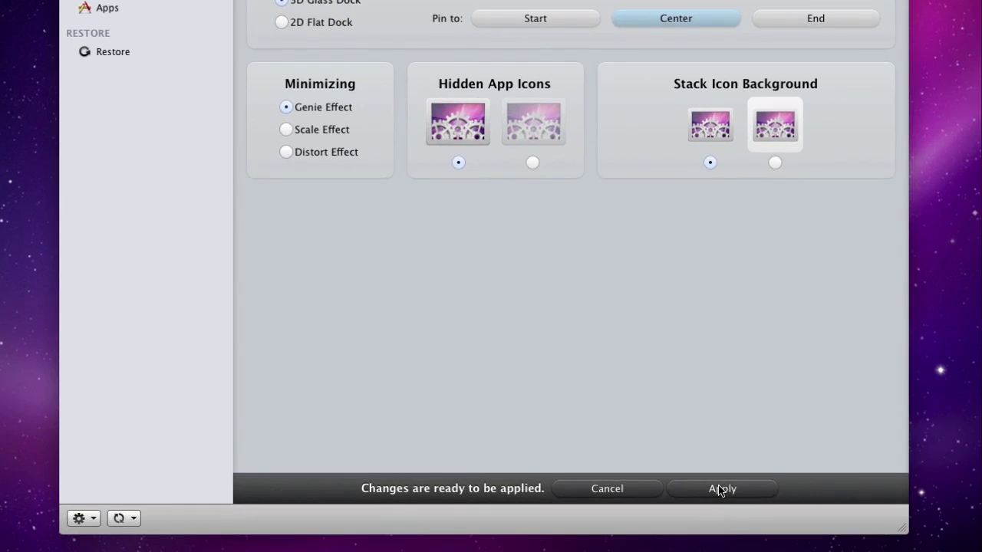
left_click(718, 487)
- Switch the Dock's positioning style back to 2D Flat Dock and apply the change
left_click(570, 148)
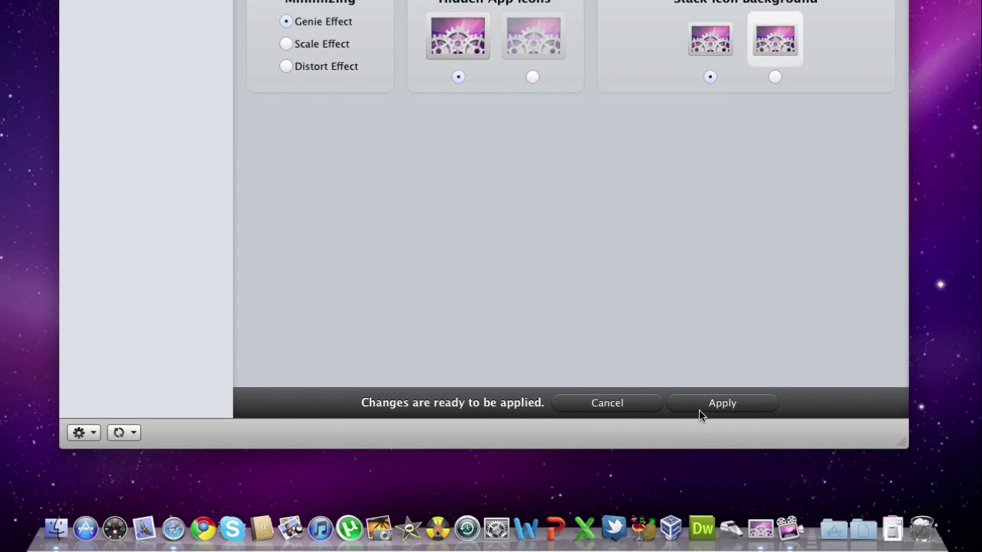
left_click(701, 408)
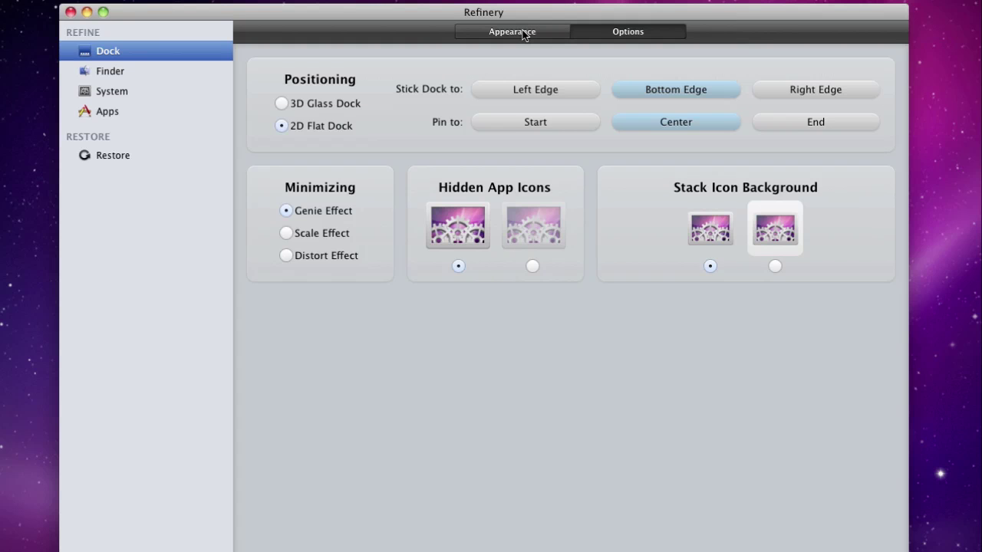
- Examine the Dock's appearance settings, including the background images for each Dock size, and close the background editor
left_click(522, 30)
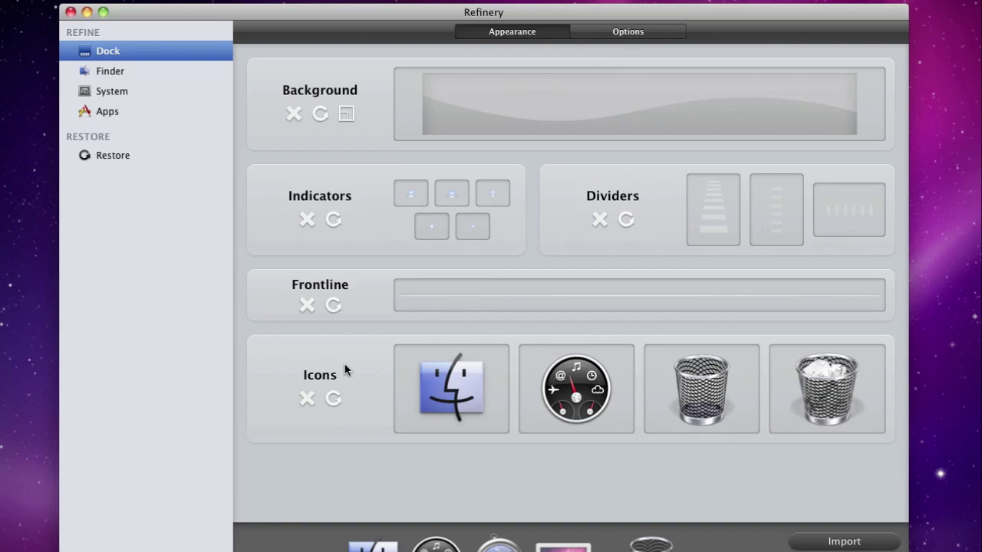
left_click(342, 118)
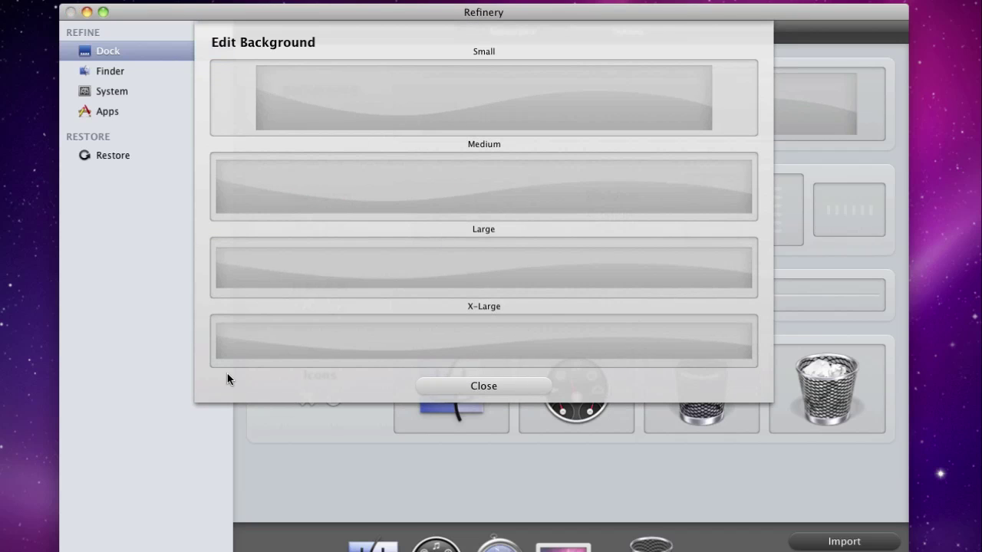
left_click(463, 385)
- View the Finder appearance settings and compare their sidebar icons with an open Finder window, closing that window when finished
left_click(128, 70)
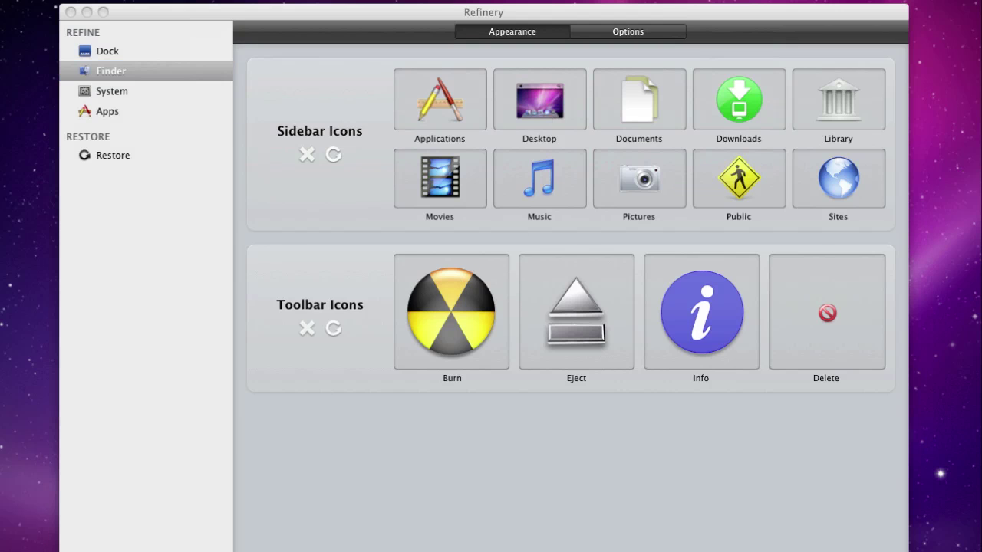
left_click(253, 548)
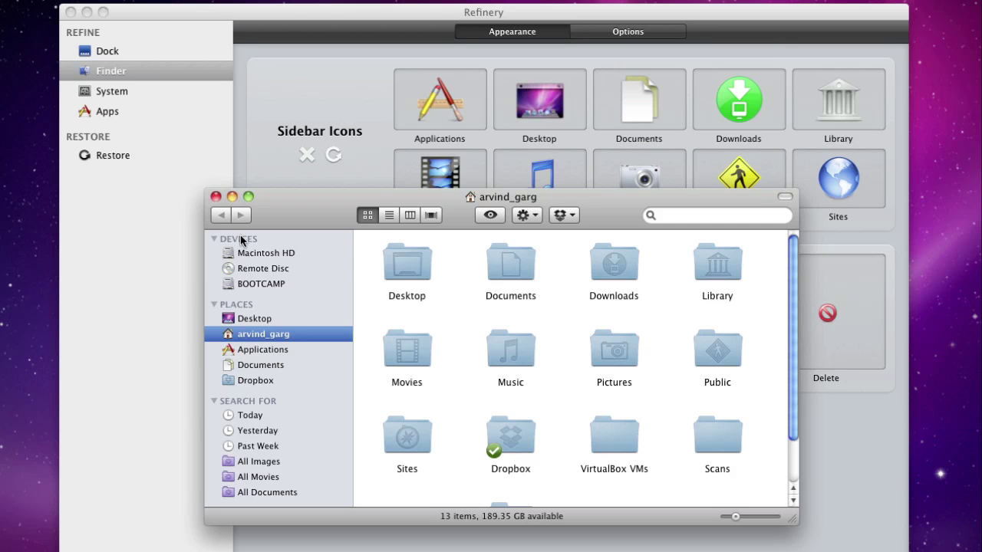
left_click(216, 197)
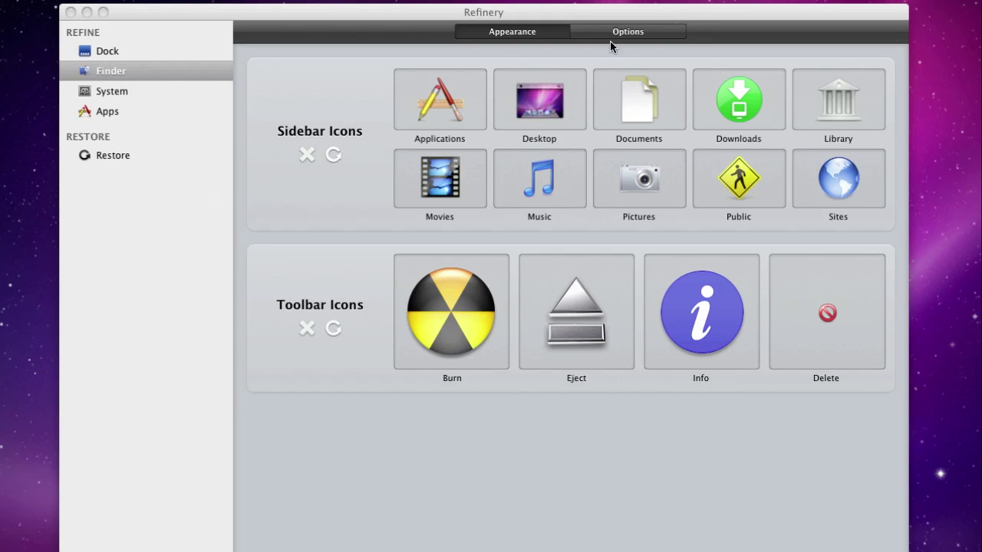
left_click(109, 97)
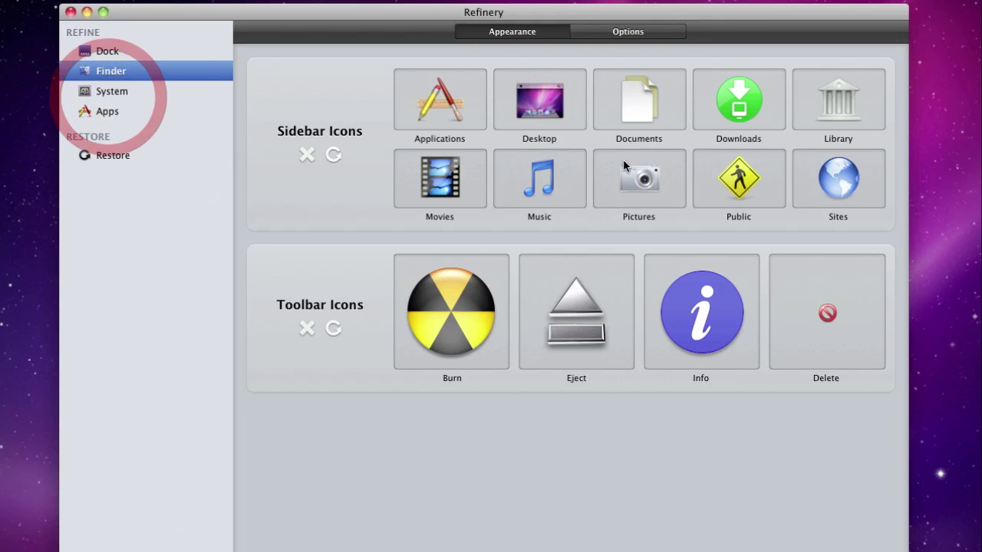
- Review the System section's appearance and option settings, including the available screenshot locations
left_click(139, 93)
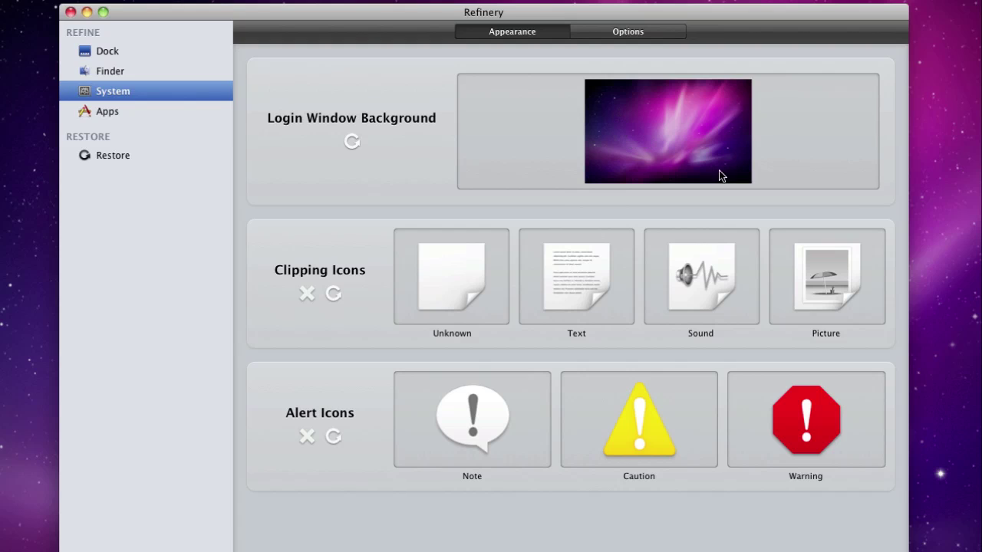
left_click(351, 142)
left_click(643, 34)
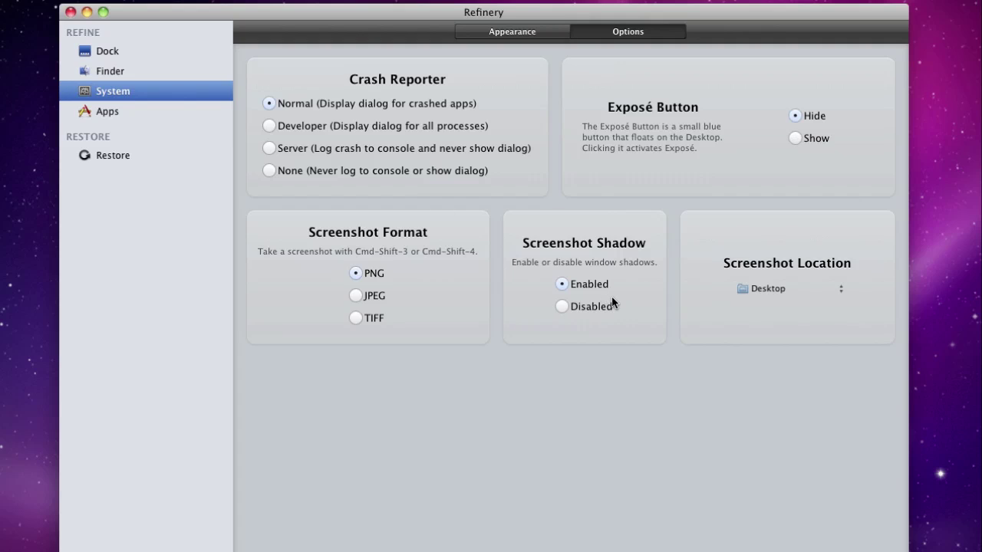
left_click(785, 285)
left_click(693, 343)
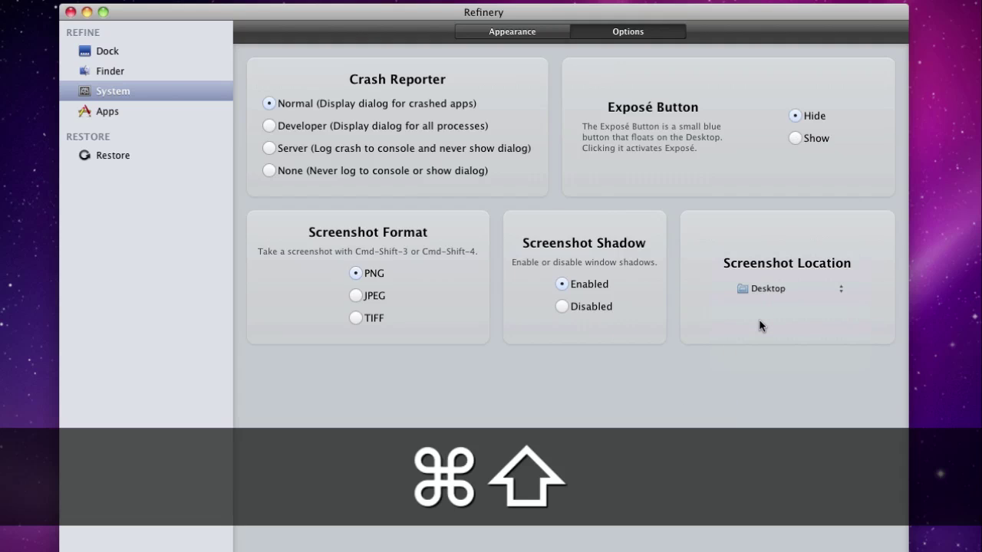
- Take a full-screen screenshot and preview the saved image from the desktop
key("super+shift+3")
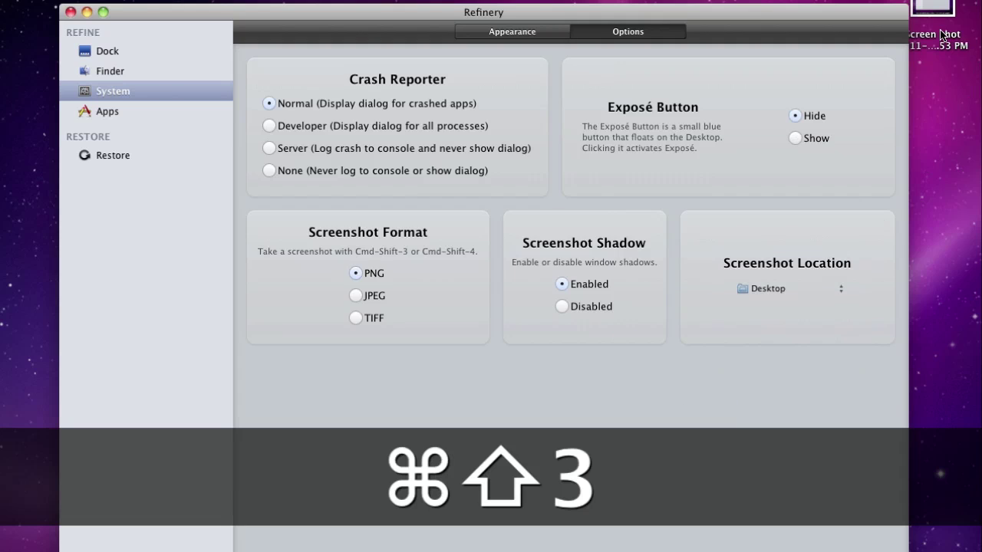
left_click(942, 44)
key("space")
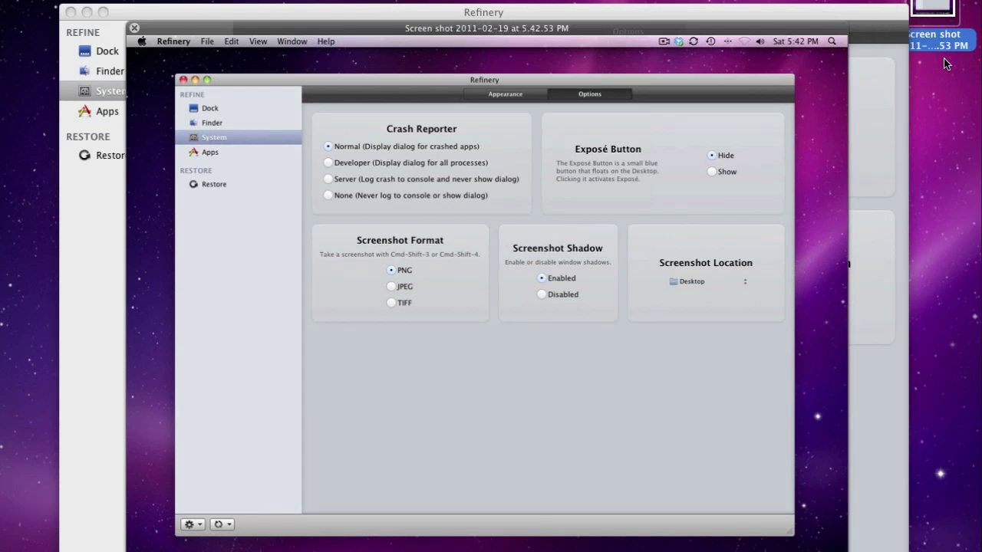
key("space")
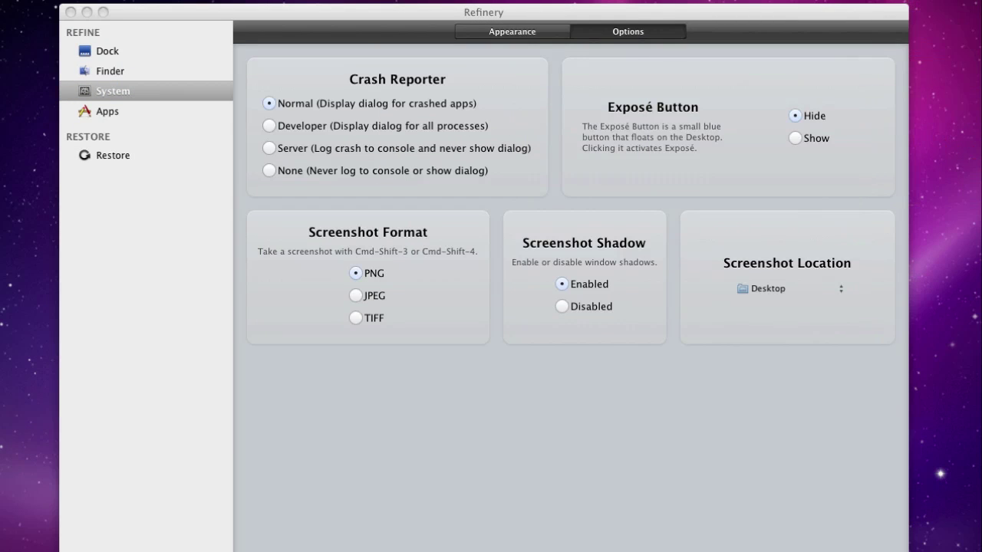
left_click(425, 385)
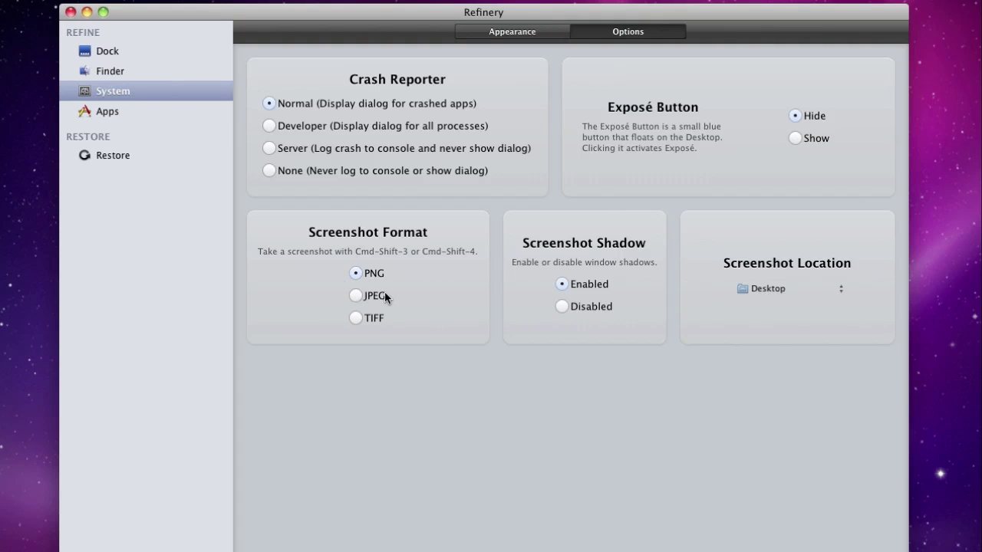
- View the Dashboard settings for apps and inspect the actual Dashboard's widget bar, closing Dashboard when finished
left_click(551, 33)
left_click(118, 111)
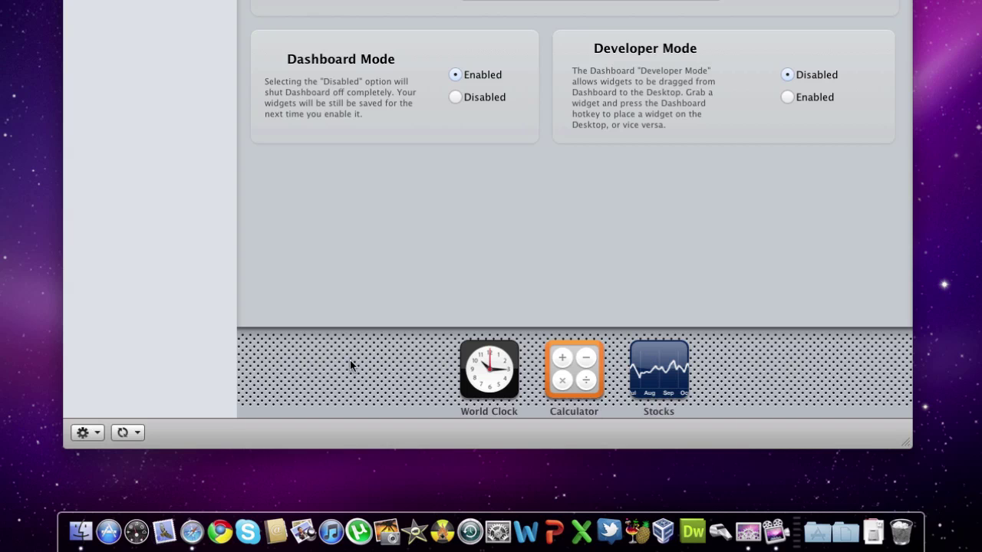
key("F12")
left_click(20, 530)
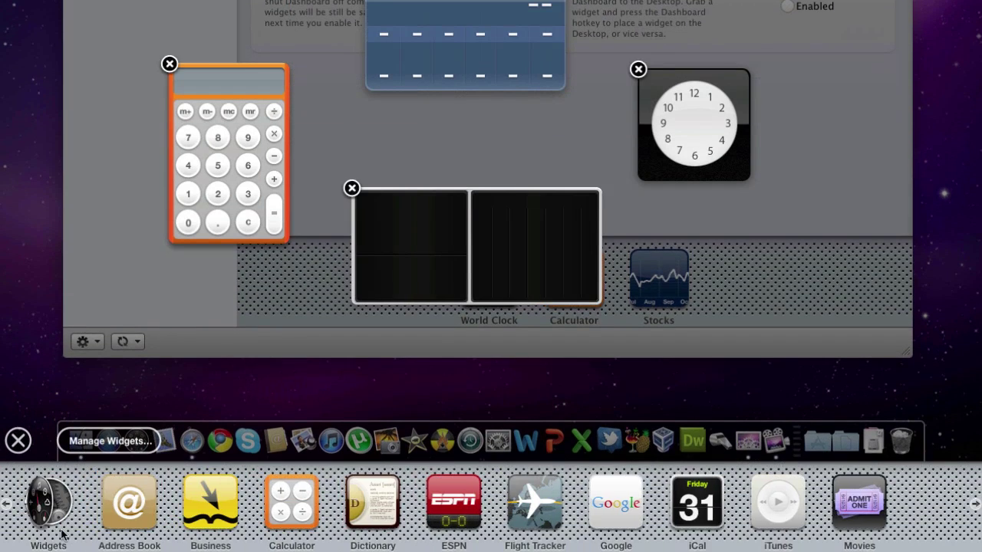
left_click(19, 440)
left_click(30, 315)
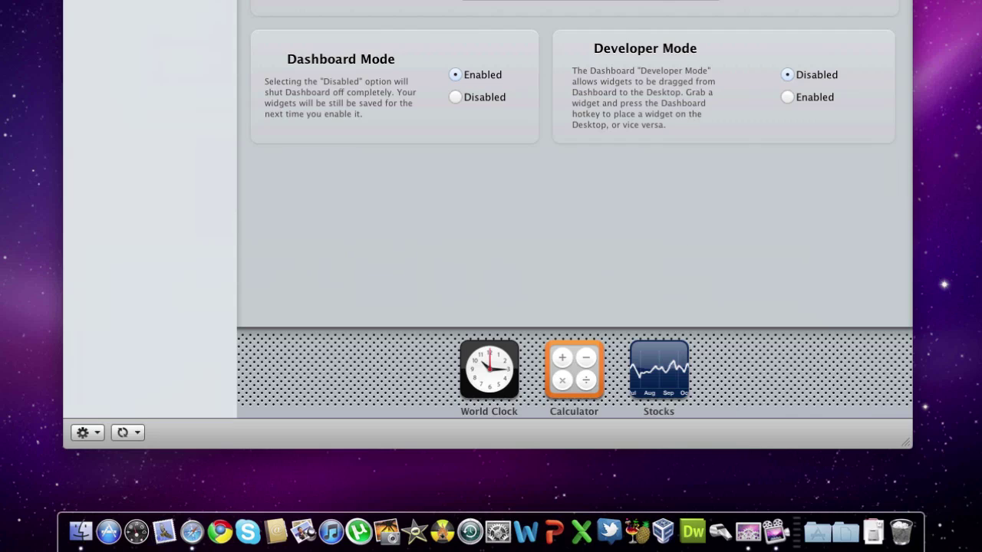
- Look through the Safari, Mail and Other app settings and return to the Dashboard settings
left_click(534, 46)
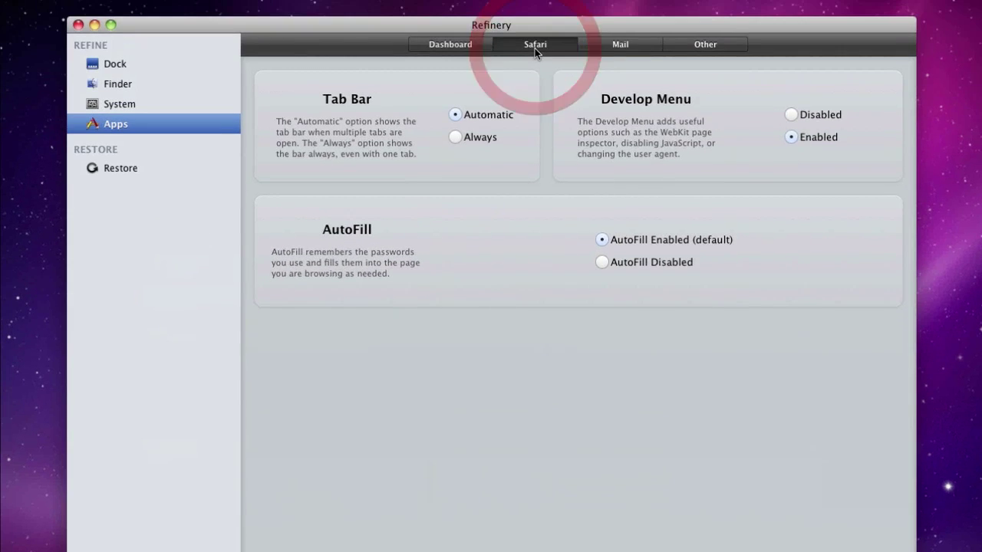
left_click(642, 48)
left_click(695, 46)
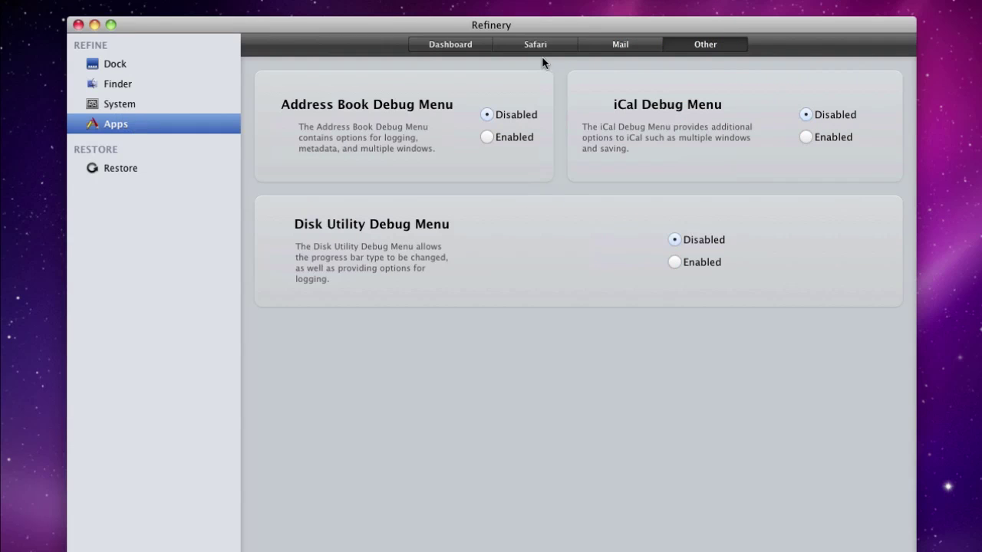
left_click(418, 44)
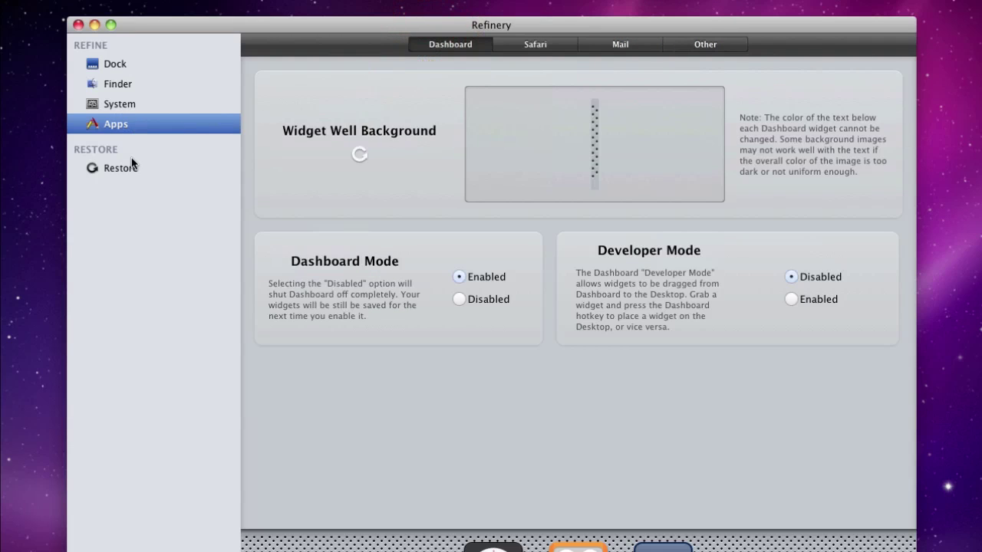
- Open the Restore section and examine the available restart commands and the restore choices for each category
left_click(128, 65)
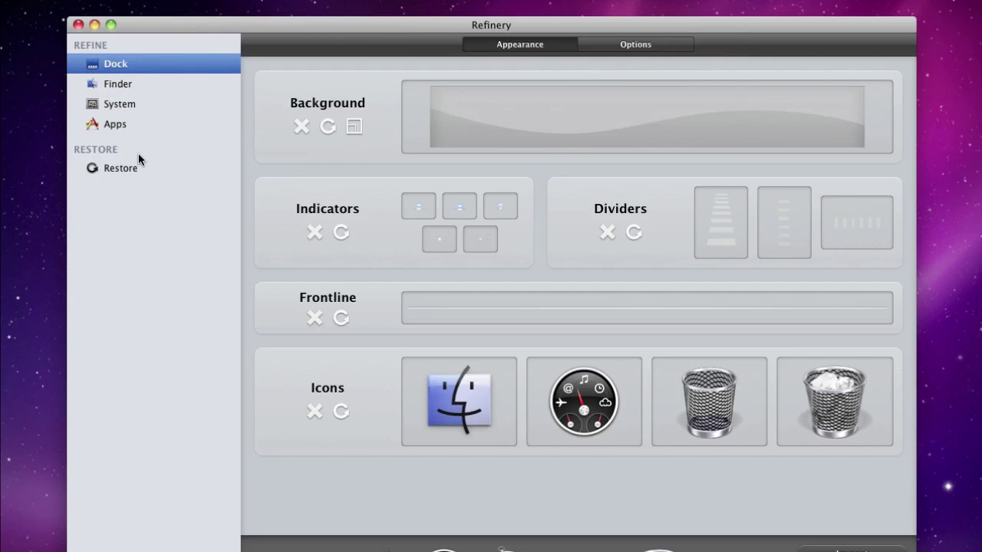
left_click(138, 169)
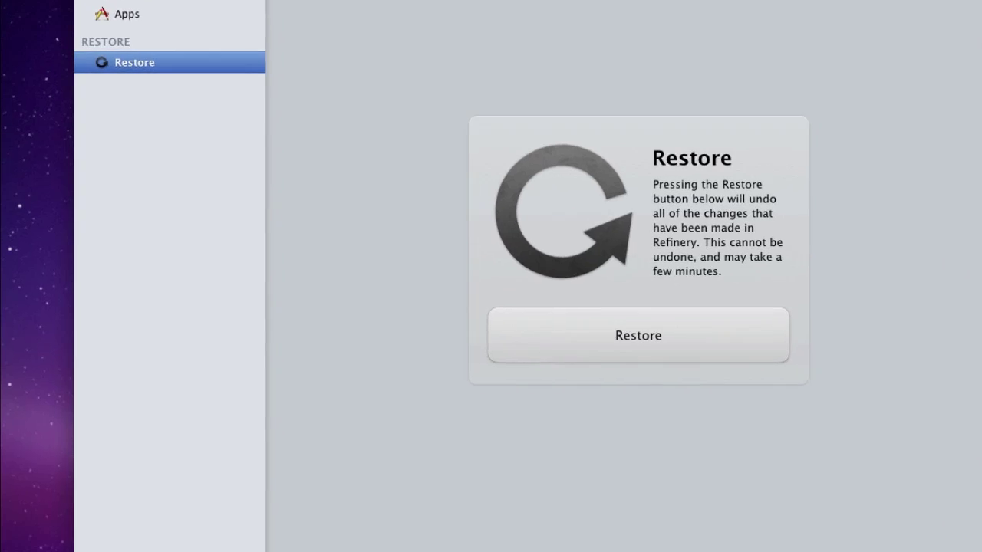
left_click(87, 551)
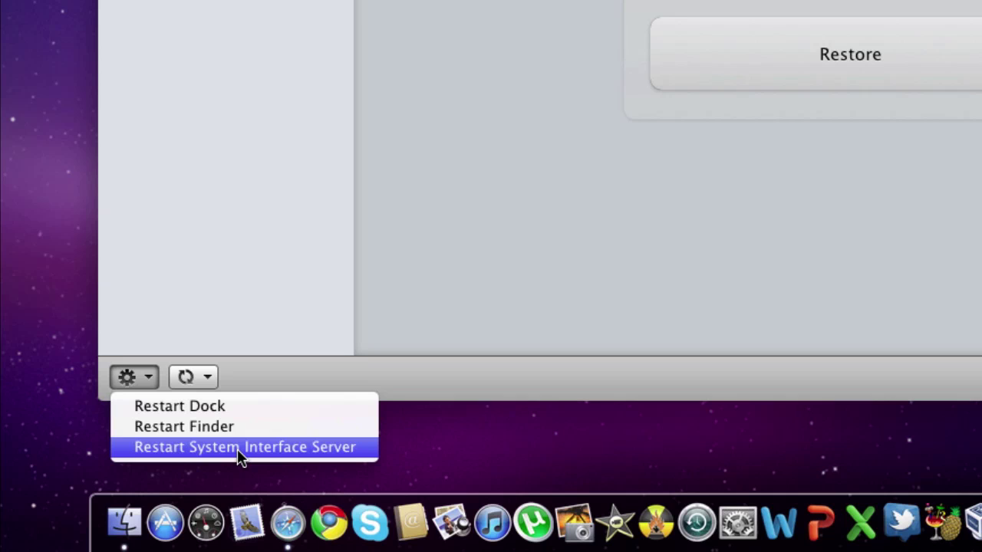
left_click(291, 287)
left_click(208, 377)
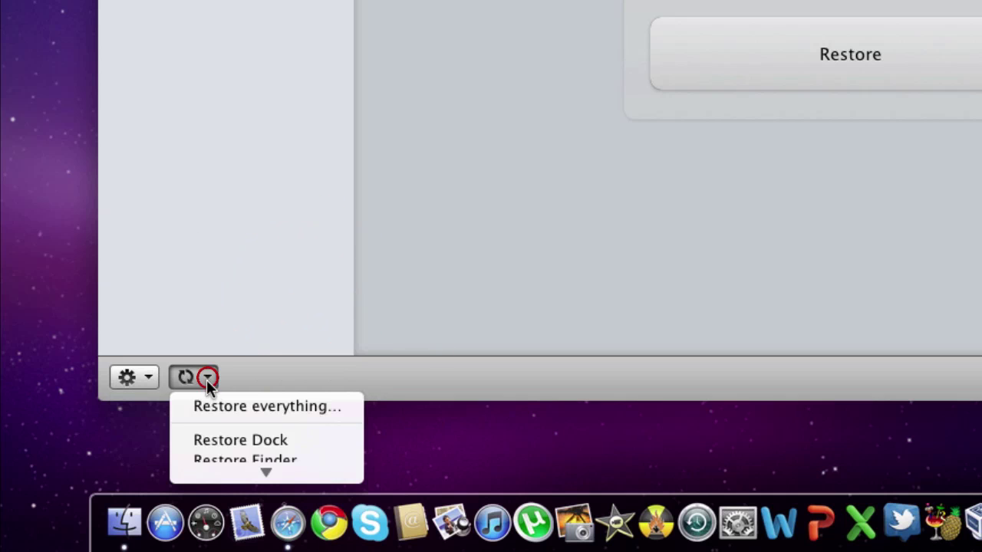
mouse_move(231, 476)
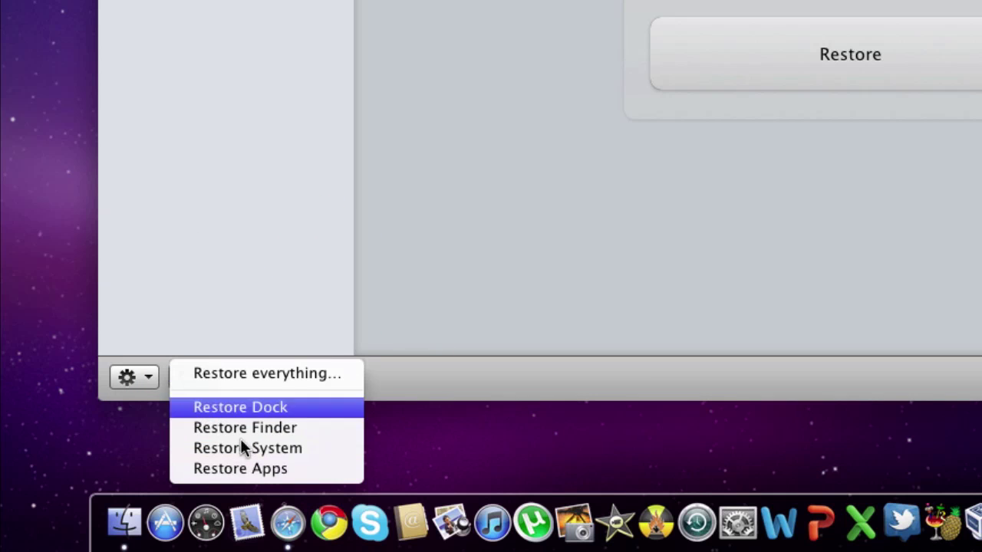
- Review the quick restore commands for everything, Dock, Finder, System and Apps again, leaving the list without choosing one
left_click(201, 334)
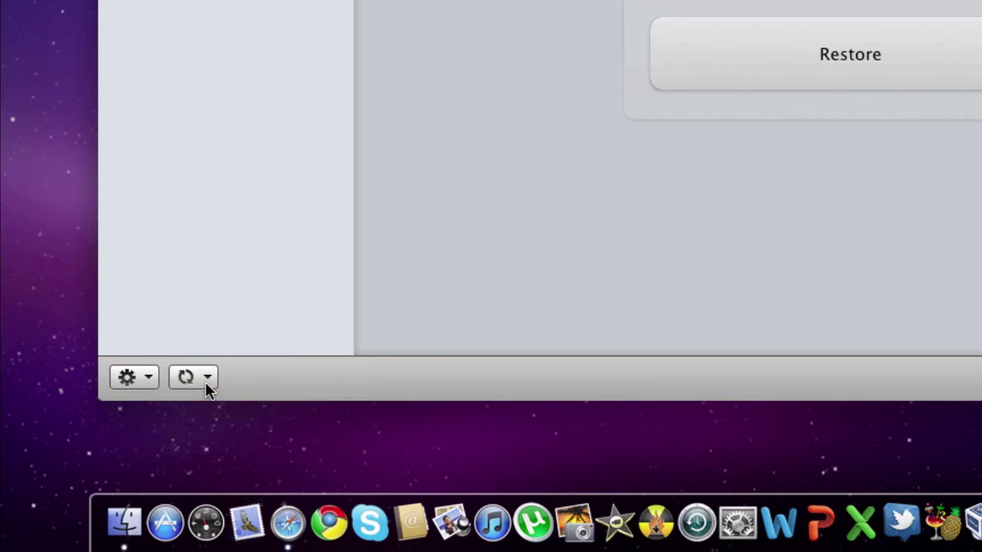
left_click(205, 382)
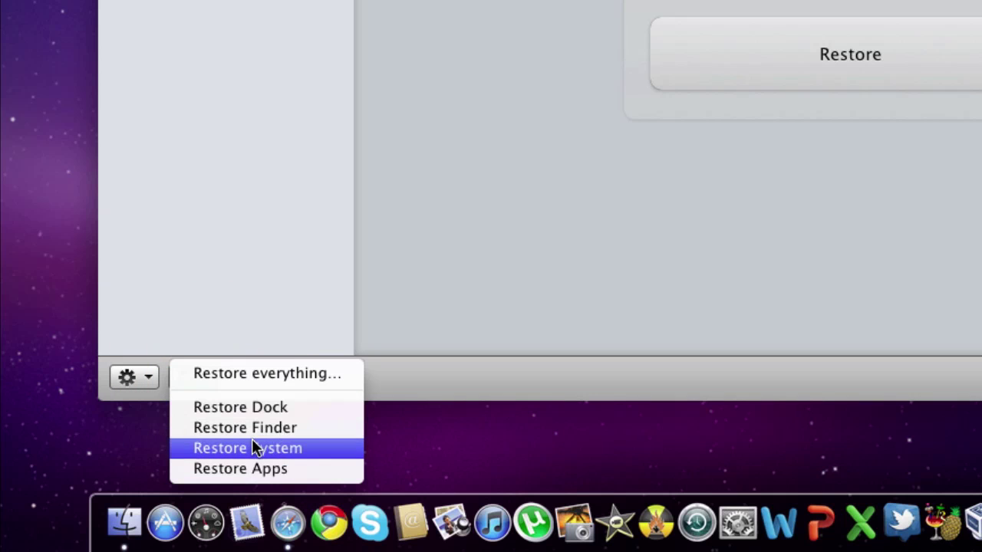
left_click(258, 209)
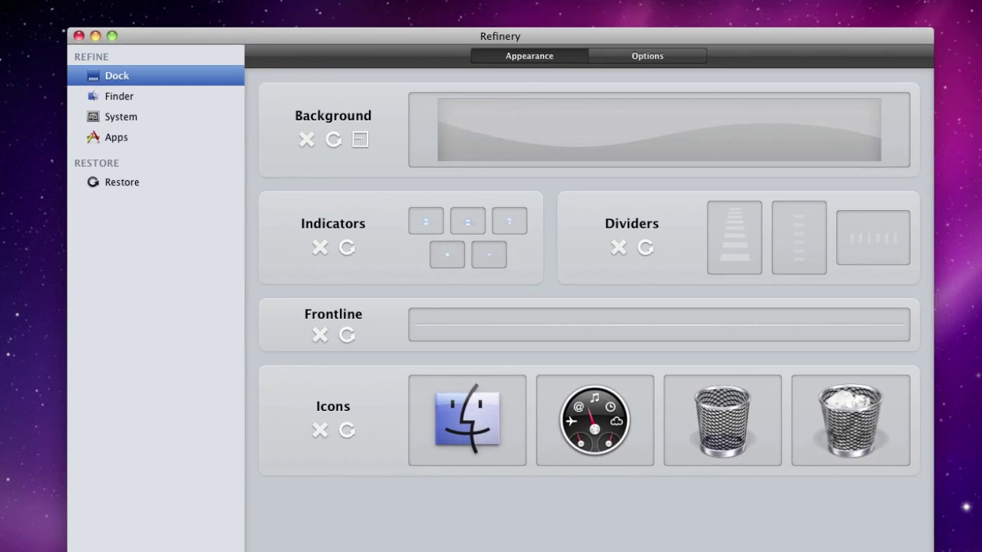
- View Refinery's update preferences, switch automatic downloading of new updates on and off again, and close the preferences
left_click(73, 5)
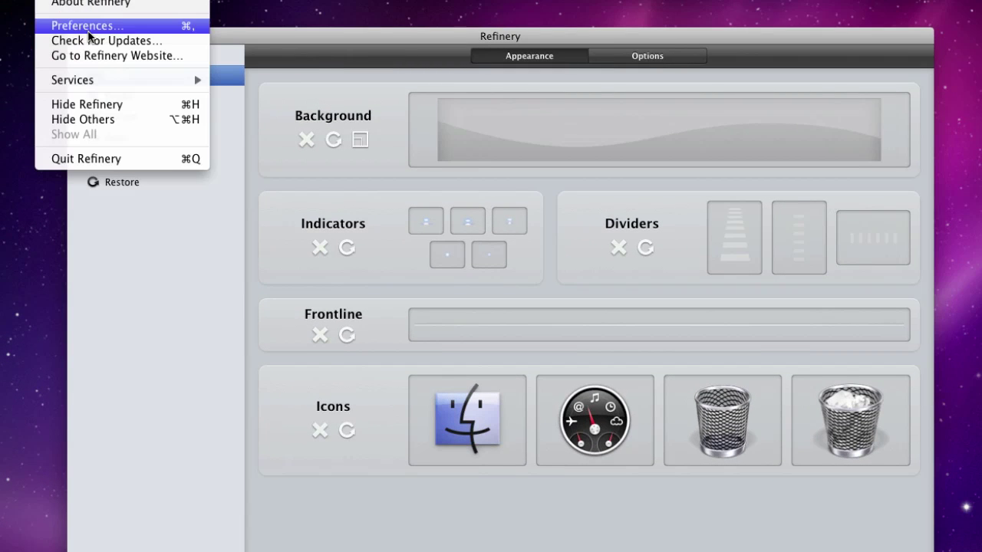
left_click(88, 26)
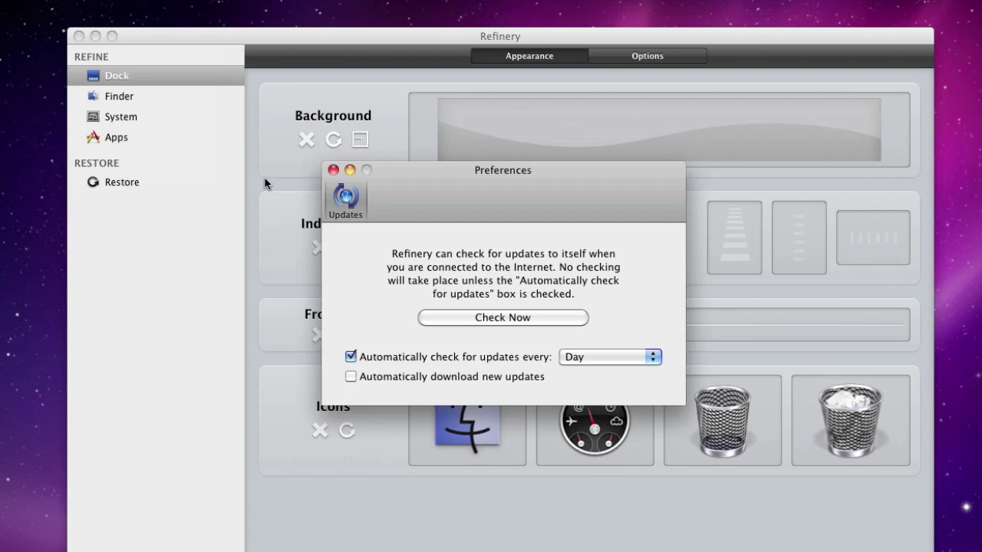
left_click(350, 377)
left_click(350, 376)
left_click(332, 170)
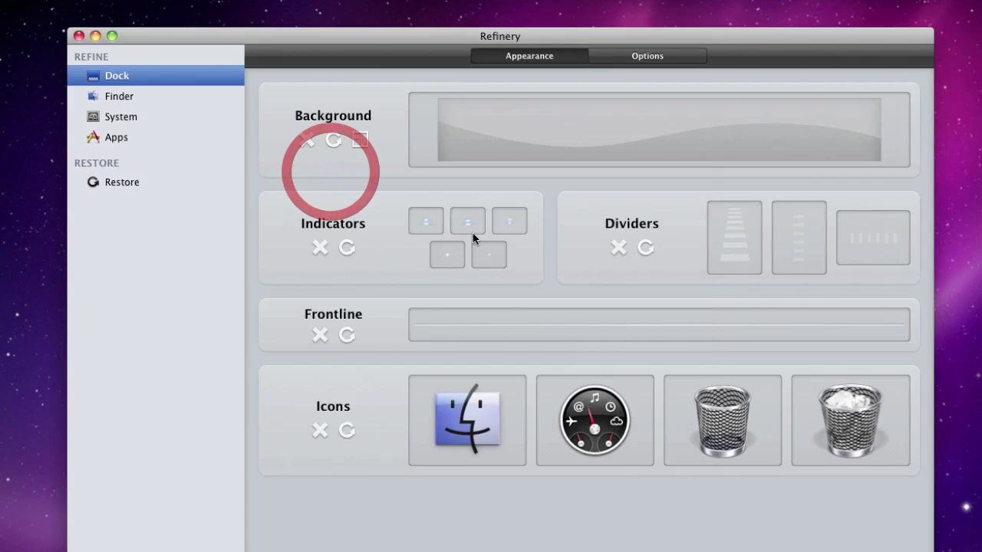